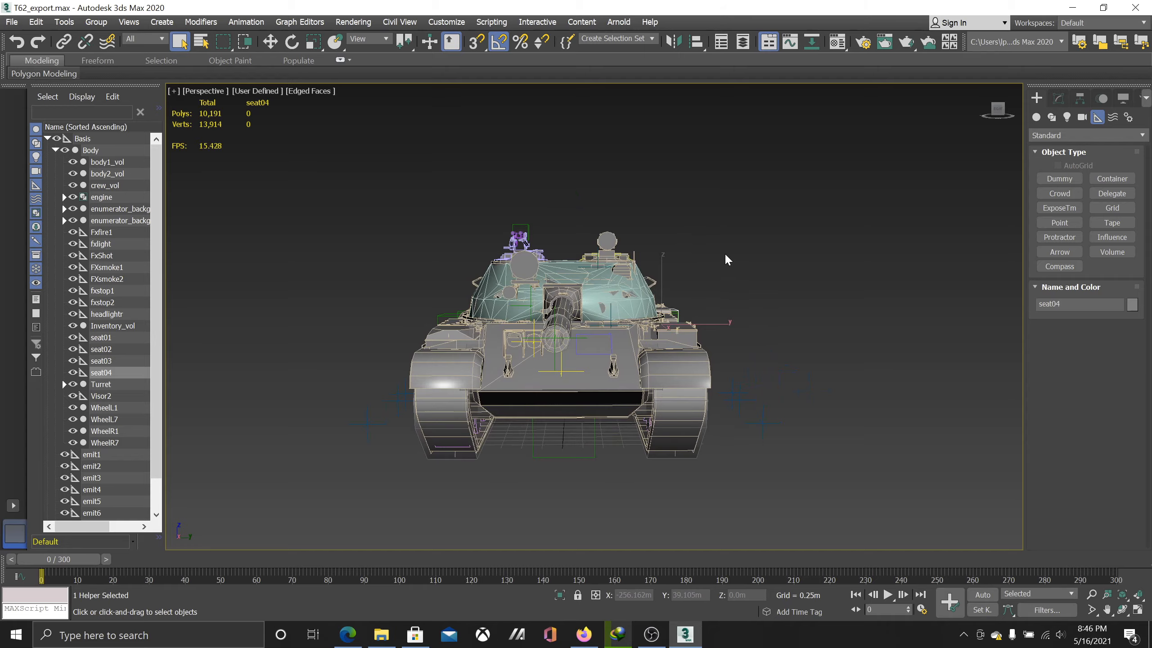
# Step: Check the user-defined properties of the body2_vol object and close them without changes
pyautogui.moveTo(734, 276); pyautogui.dragTo(779, 346, button='middle')
pyautogui.click(107, 173)
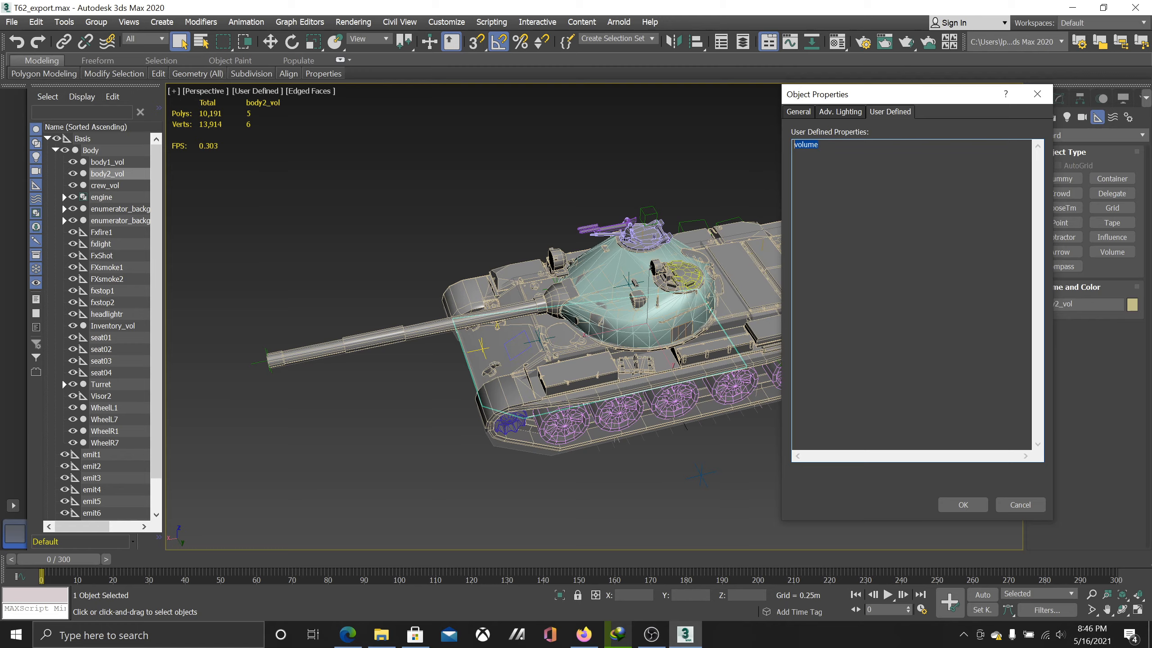
pyautogui.click(1009, 501)
pyautogui.scroll(6, 920, 304)
pyautogui.moveTo(920, 303); pyautogui.dragTo(887, 302, button='middle')
pyautogui.scroll(-8, 886, 302)
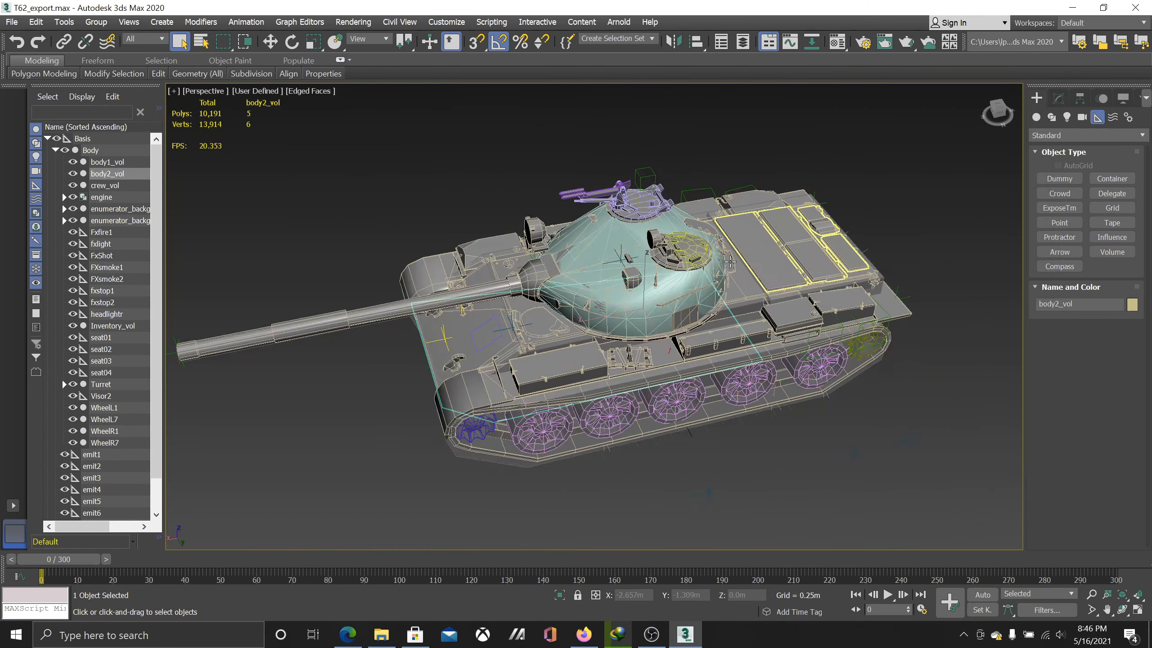
# Step: Inspect the crew_vol object and the enumerator_background1 plane on the front hull
pyautogui.click(105, 185)
pyautogui.scroll(6, 833, 257)
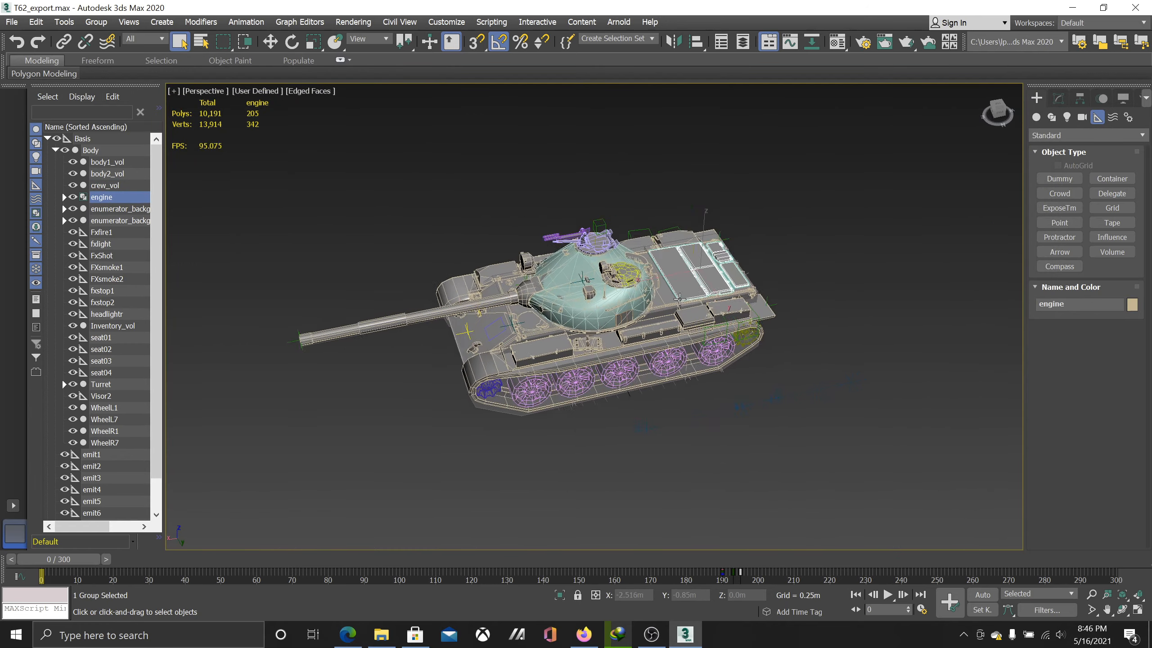
pyautogui.click(123, 209)
pyautogui.moveTo(272, 377); pyautogui.dragTo(598, 363, button='middle')
pyautogui.scroll(4, 599, 363)
pyautogui.scroll(2, 600, 364)
pyautogui.scroll(-2, 593, 368)
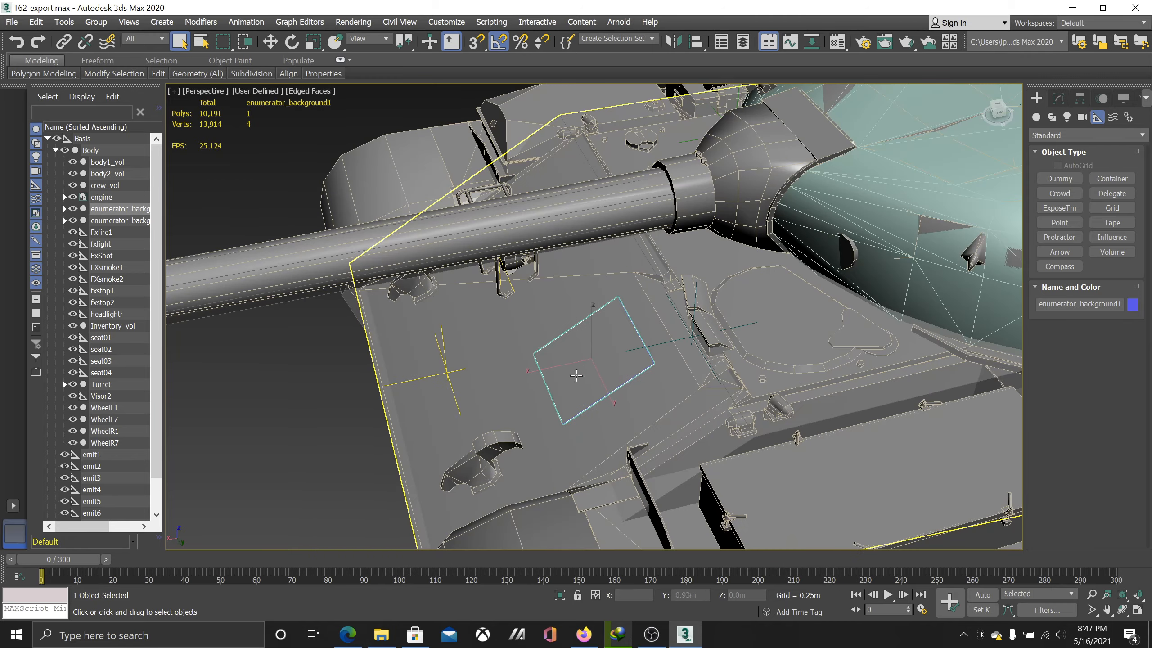
pyautogui.scroll(-8, 562, 363)
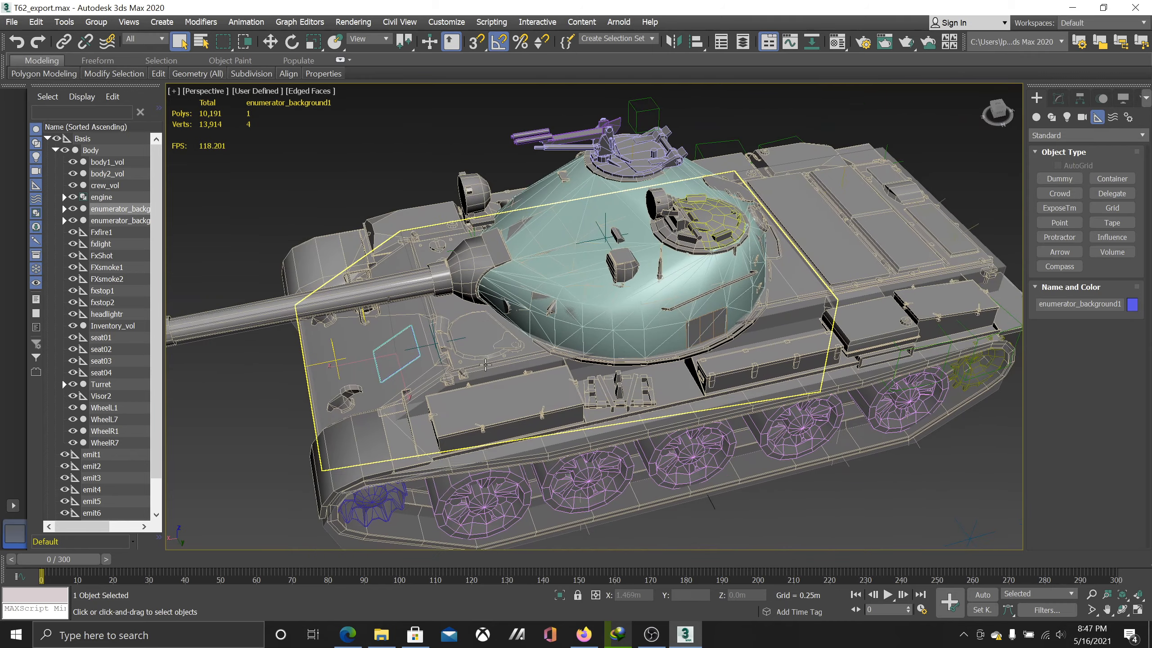
# Step: Select the Fxfire1 helper and examine its location on the rear engine deck
pyautogui.click(109, 232)
pyautogui.press('z')
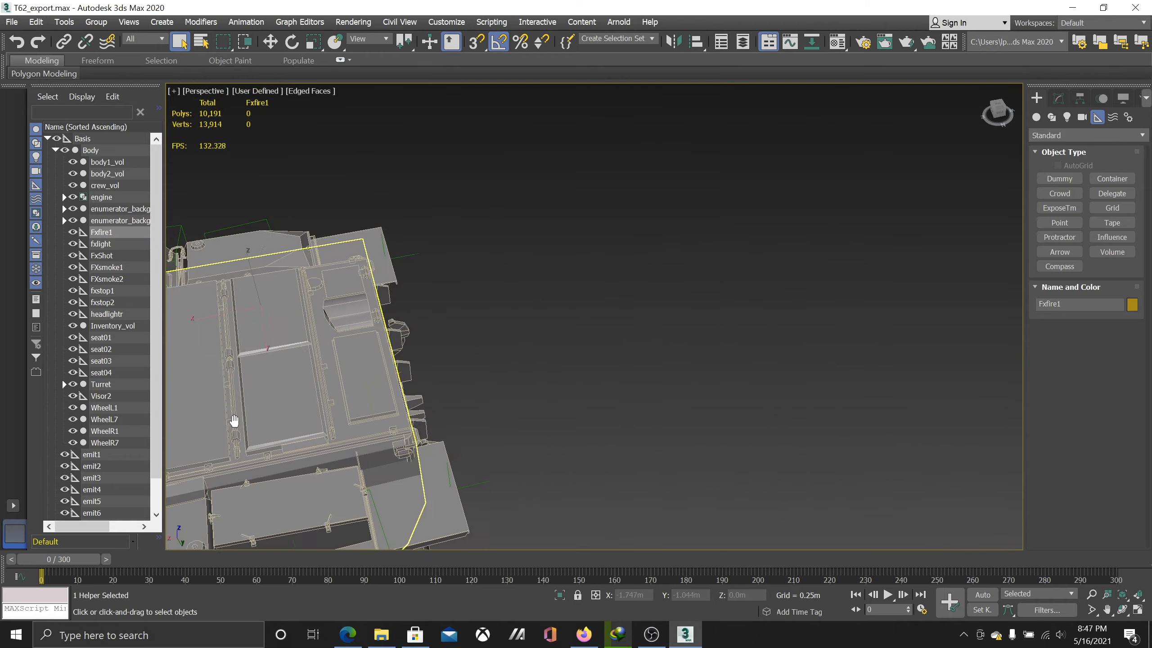
pyautogui.moveTo(234, 420); pyautogui.dragTo(227, 422, button='middle')
pyautogui.scroll(4, 253, 313)
pyautogui.scroll(-6, 316, 304)
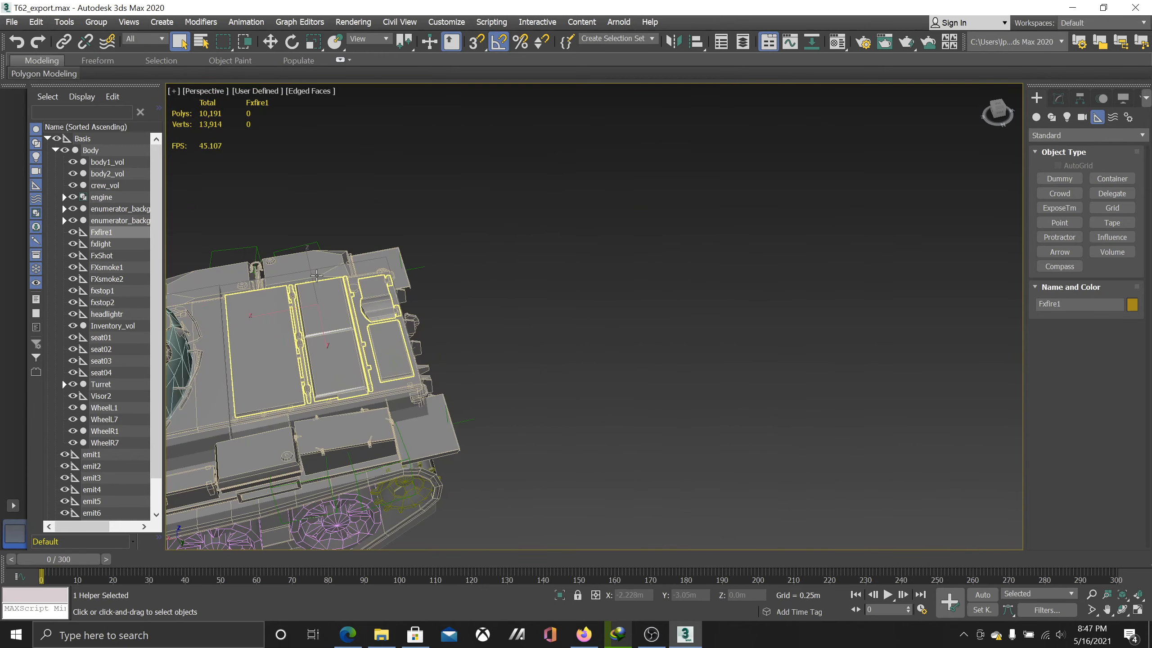
pyautogui.moveTo(342, 395); pyautogui.dragTo(500, 307, button='middle')
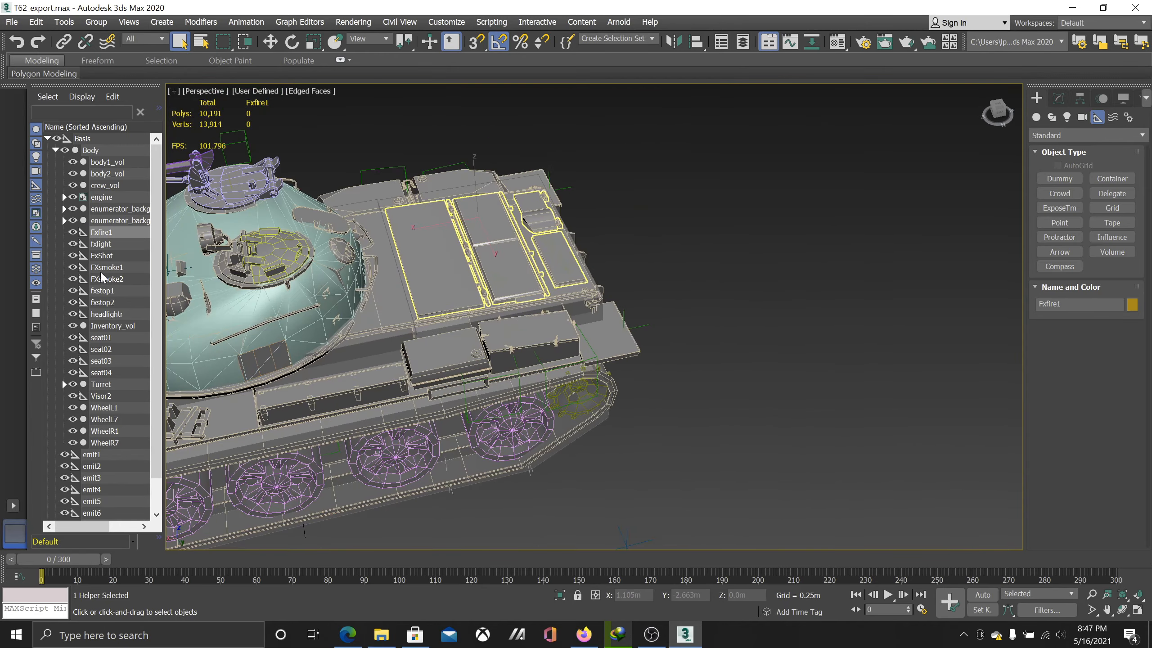
# Step: Select the fxlight and FxShot helpers in turn and examine where each sits on the tank
pyautogui.click(105, 244)
pyautogui.moveTo(327, 335); pyautogui.dragTo(698, 282, button='middle')
pyautogui.scroll(-3, 716, 309)
pyautogui.scroll(3, 476, 346)
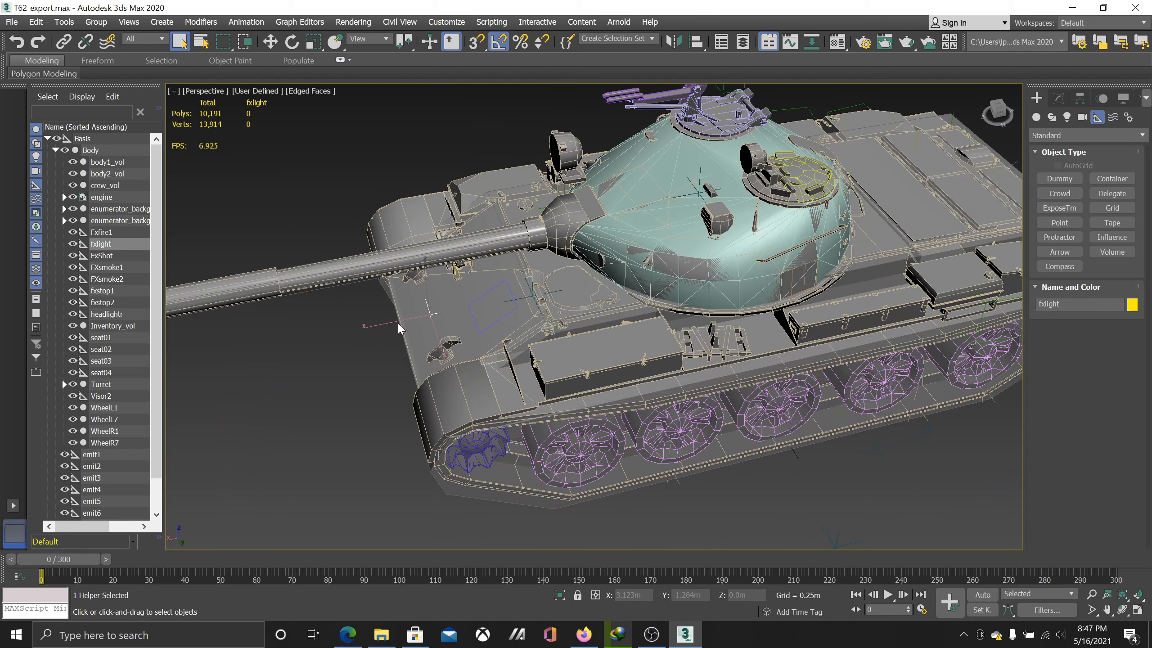
pyautogui.click(101, 256)
pyautogui.moveTo(596, 358); pyautogui.dragTo(633, 381, button='middle')
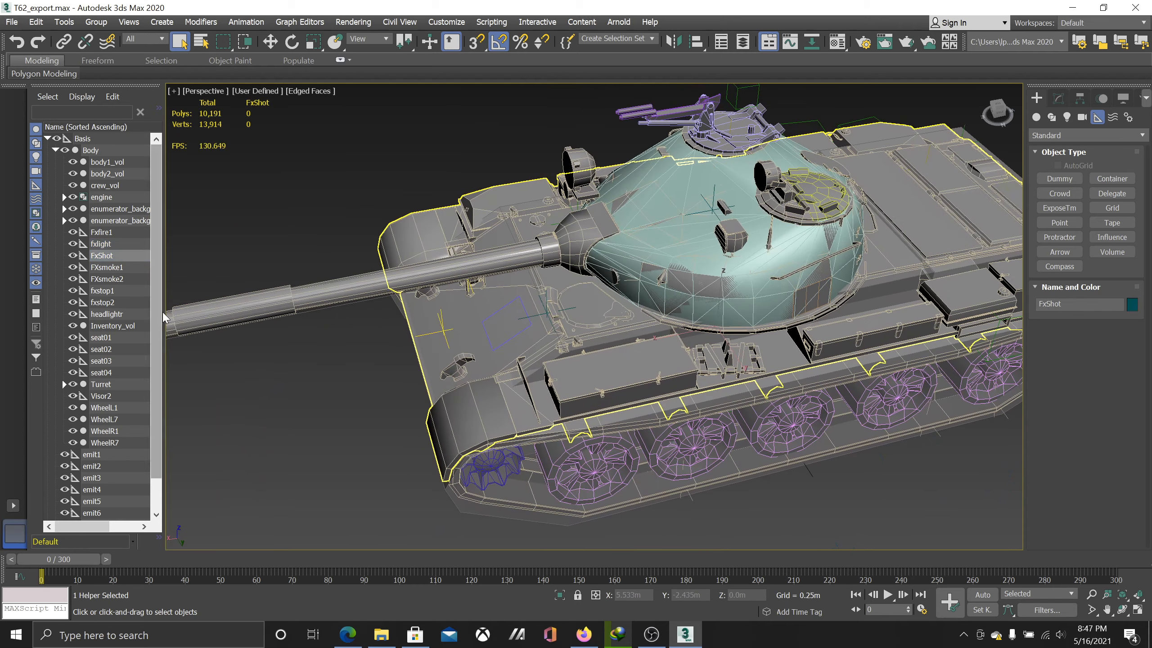
pyautogui.moveTo(336, 307); pyautogui.dragTo(210, 360, button='middle')
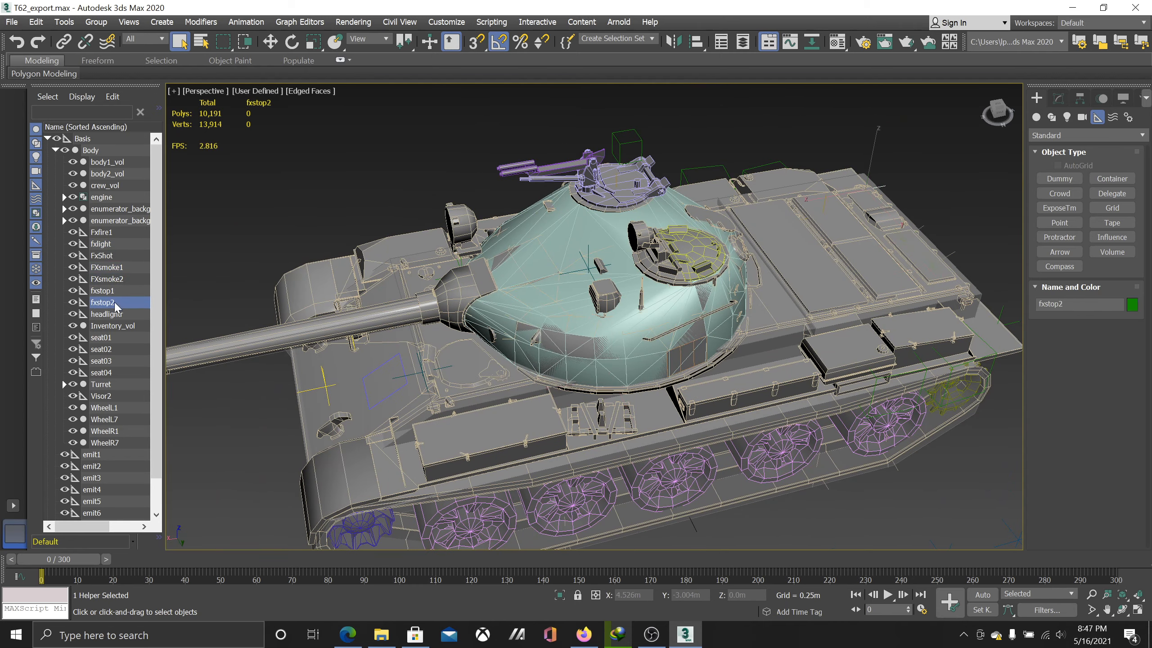
# Step: Inspect the Inventory_vol volume and the separate end-wheel objects, such as WheelL1 and WheelR7
pyautogui.click(114, 326)
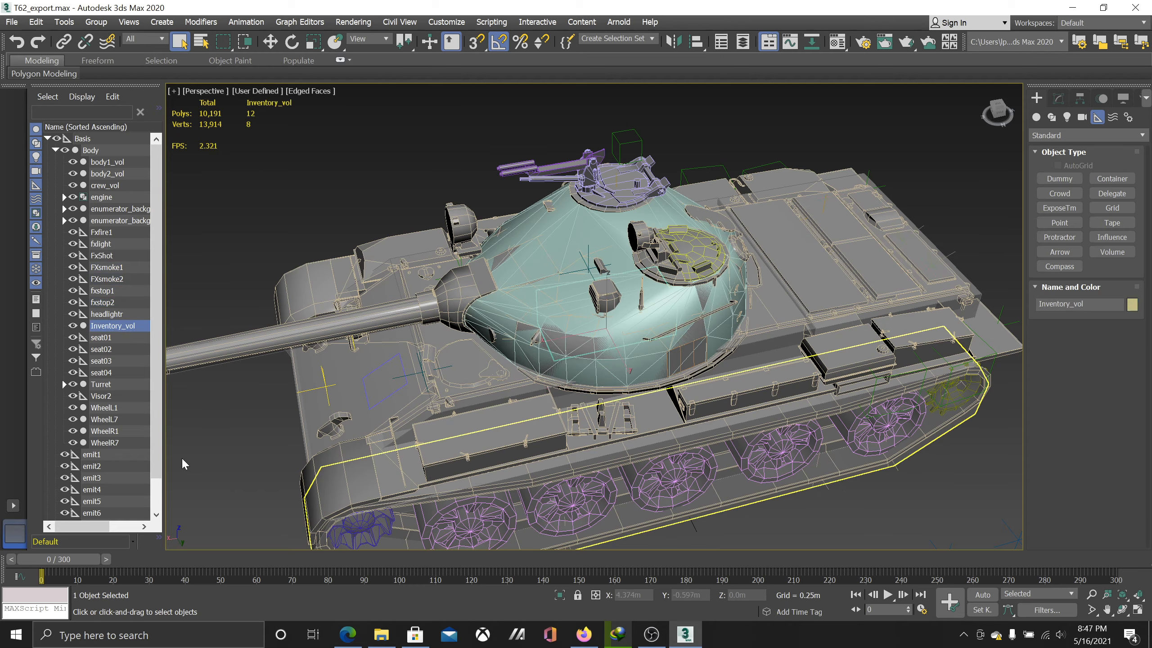
pyautogui.click(117, 407)
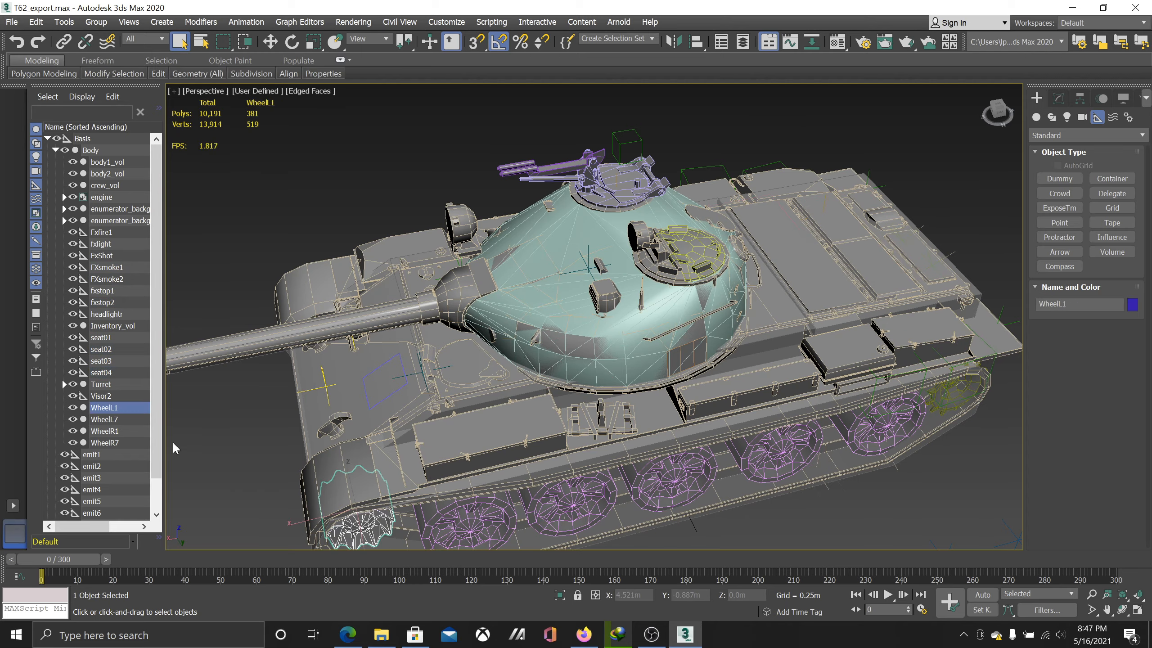
pyautogui.scroll(3, 519, 474)
pyautogui.scroll(-3, 519, 474)
pyautogui.click(113, 442)
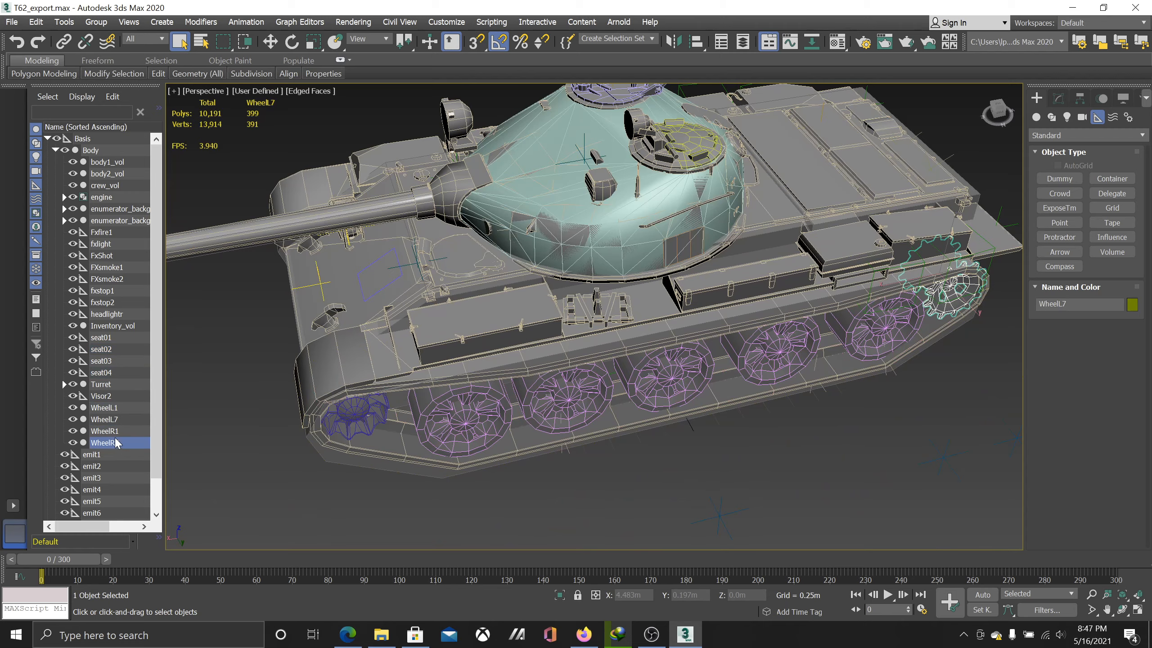
# Step: Inspect the Trackleft_vol volume along the left track and the wheelsL parent object
pyautogui.click(355, 415)
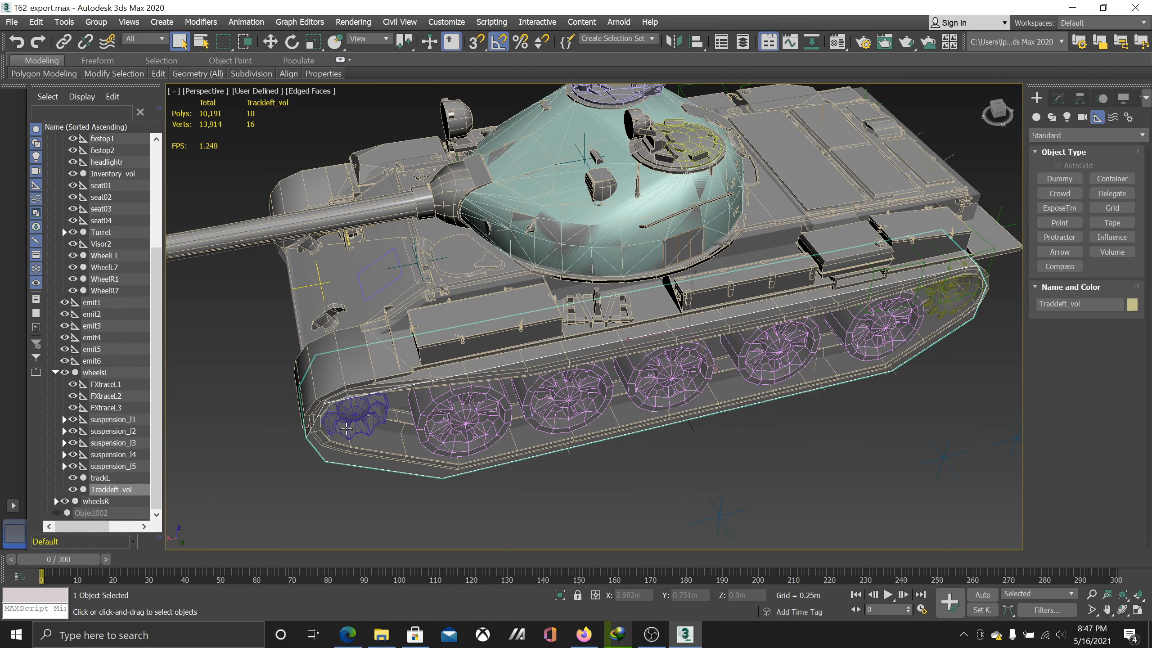
pyautogui.scroll(4, 511, 409)
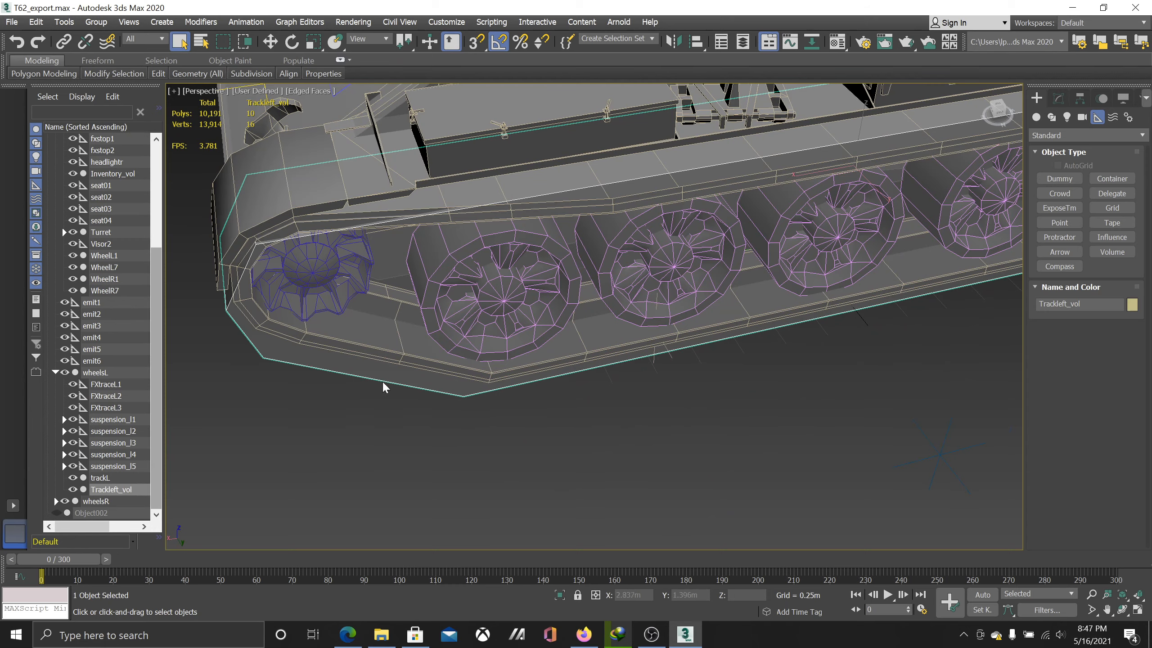
pyautogui.moveTo(531, 380); pyautogui.dragTo(514, 446, button='middle')
pyautogui.click(96, 372)
pyautogui.scroll(-4, 515, 446)
pyautogui.keyDown('alt'); pyautogui.moveTo(640, 413); pyautogui.dragTo(483, 412, button='middle'); pyautogui.keyUp('alt')
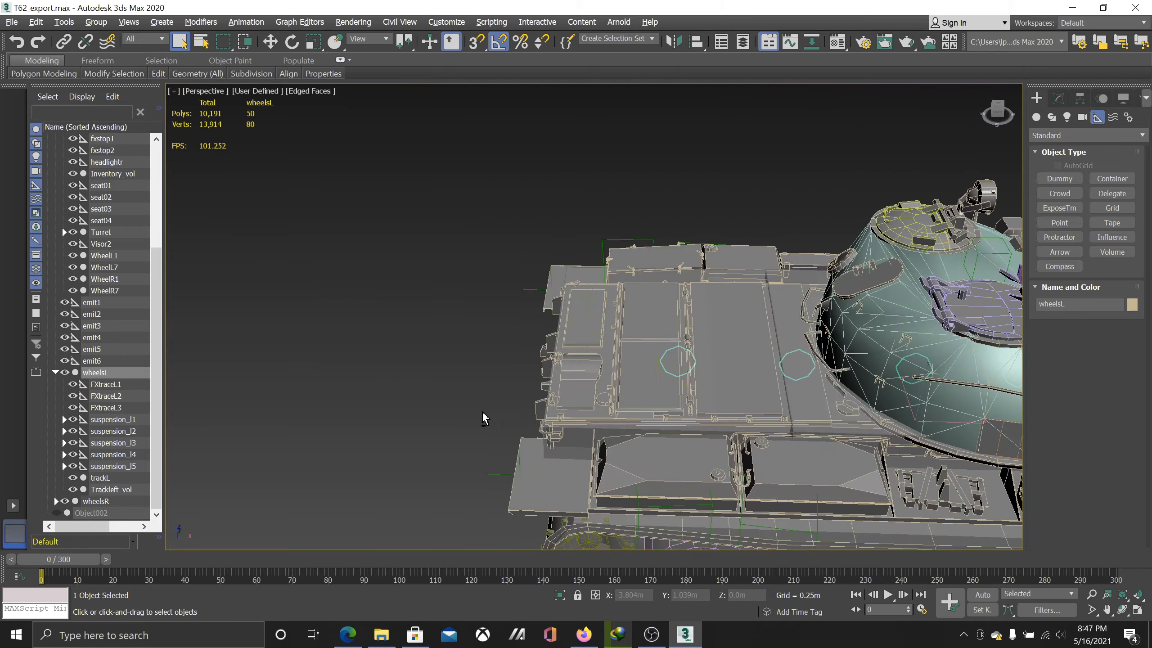
pyautogui.press('z')
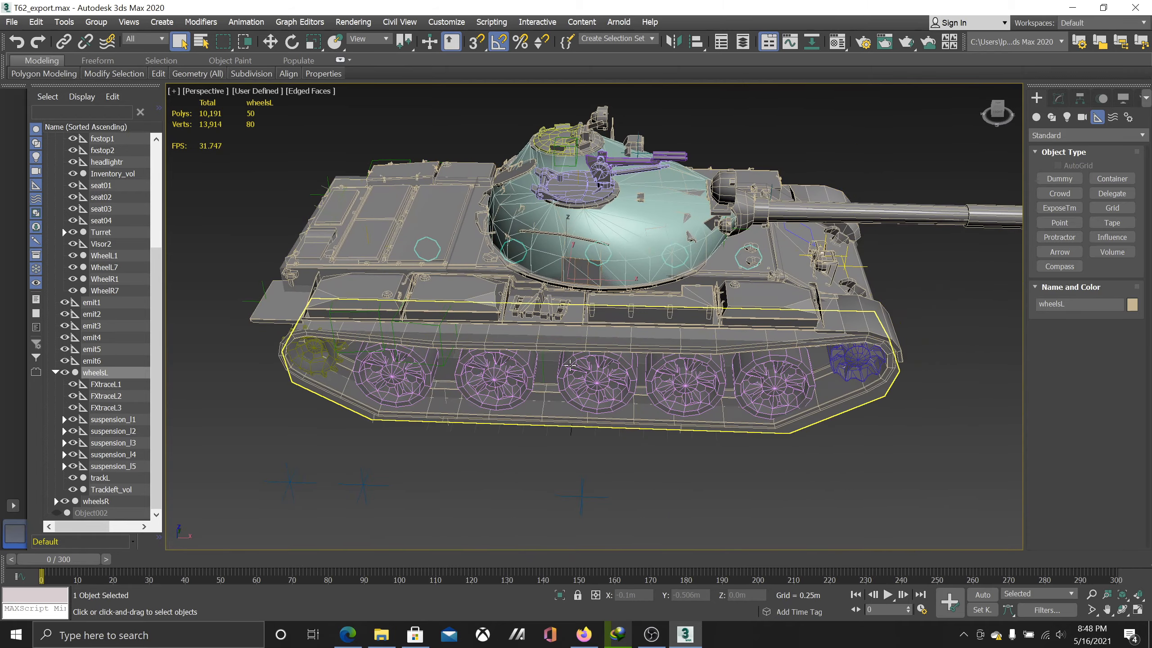
# Step: Select the FXtraceL1, FXtraceL2 and FXtraceL3 helpers one after another to review them
pyautogui.click(569, 366)
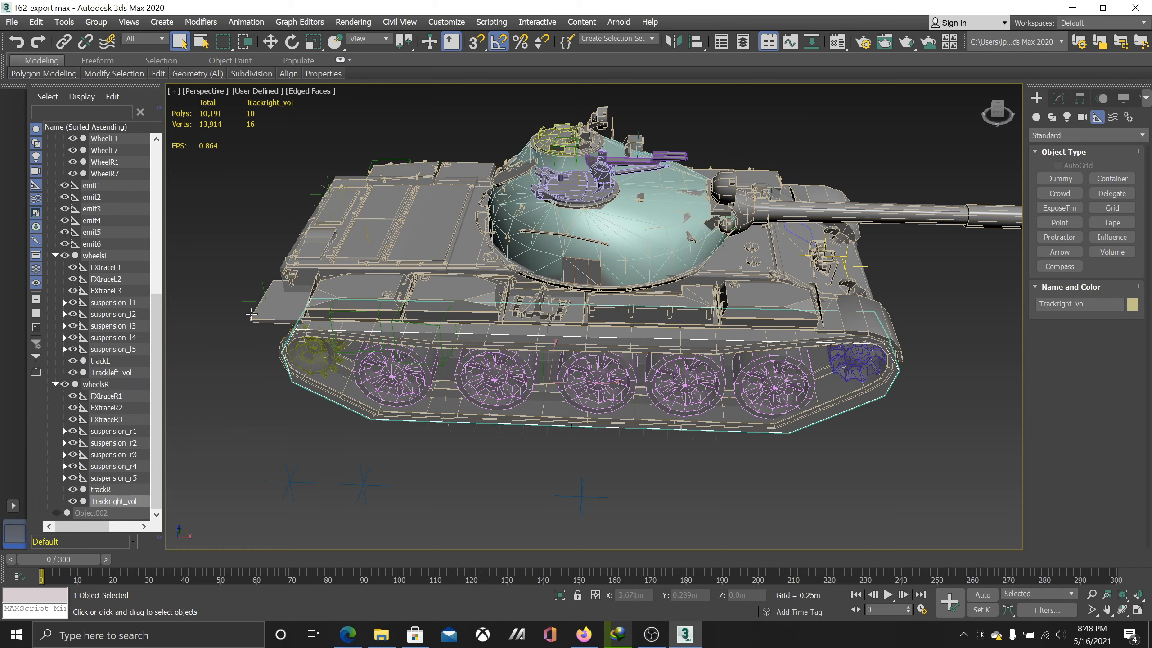
pyautogui.click(125, 268)
pyautogui.click(123, 279)
pyautogui.click(123, 290)
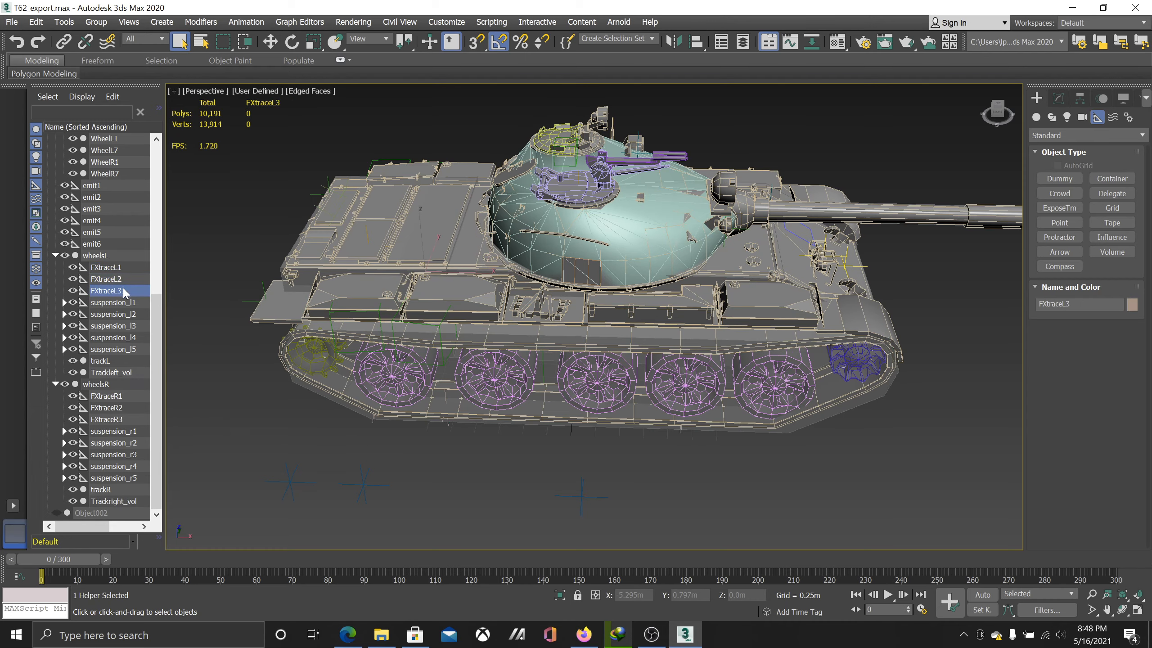
# Step: Select the suspension_l1 helper and expand its hierarchy to inspect the child wheel WheelL2
pyautogui.click(129, 303)
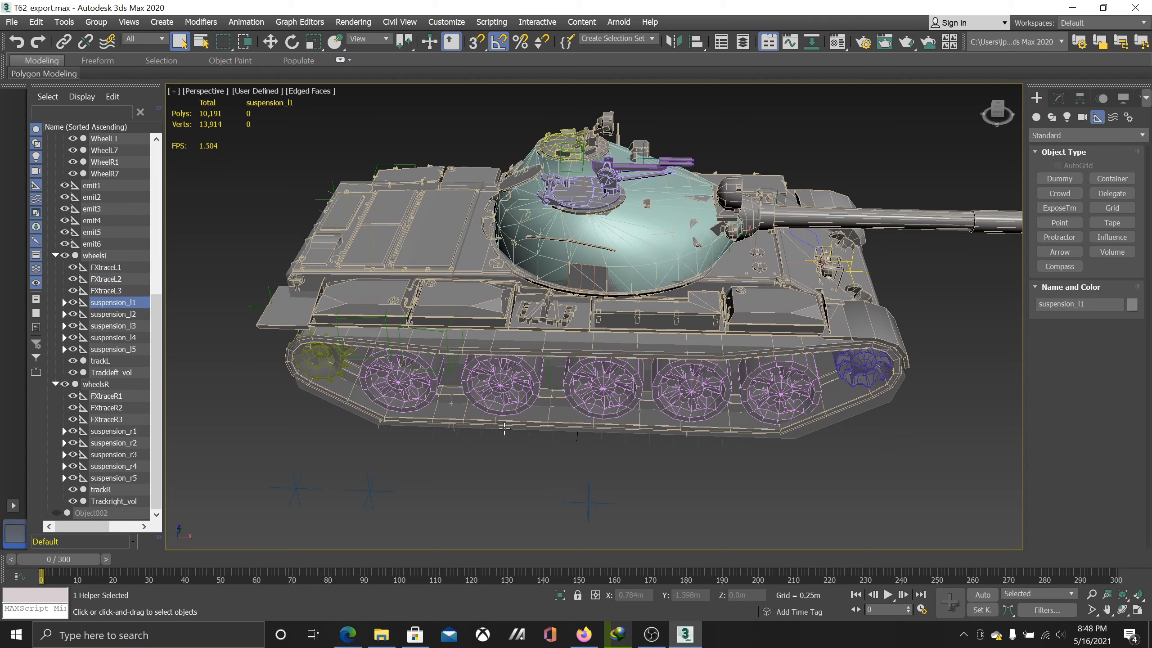
pyautogui.scroll(5, 500, 436)
pyautogui.click(64, 303)
pyautogui.scroll(-6, 507, 411)
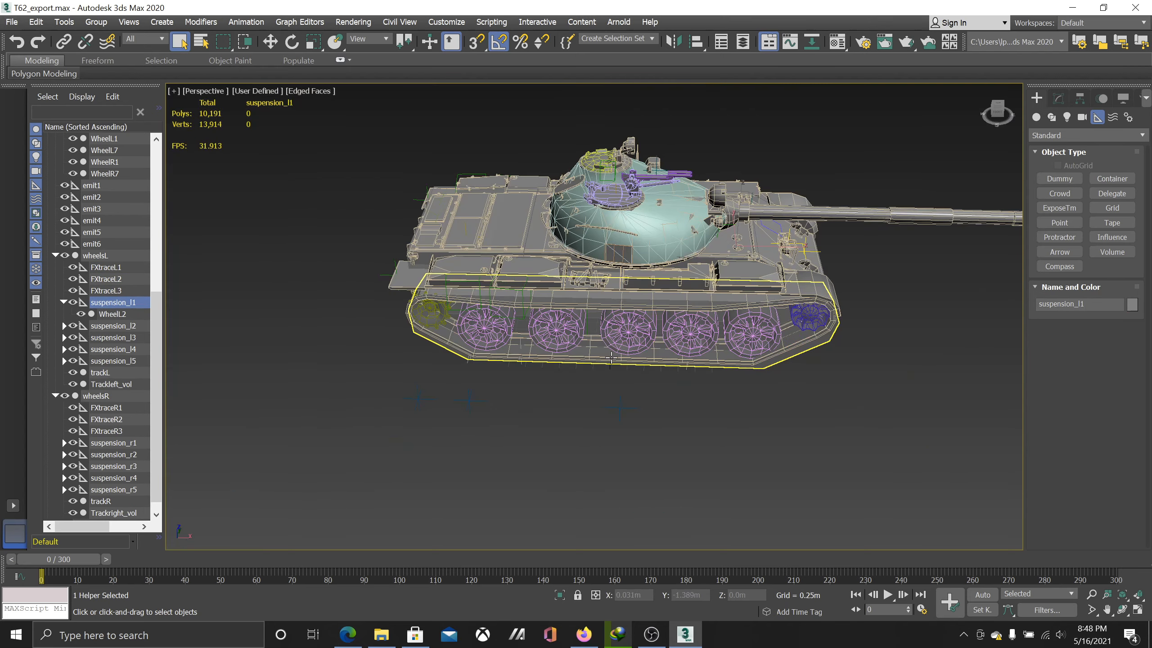
pyautogui.scroll(5, 732, 365)
pyautogui.scroll(-5, 429, 478)
pyautogui.click(476, 322)
# Step: Examine the turret_vol volume and the turret area up close
pyautogui.scroll(-2, 650, 347)
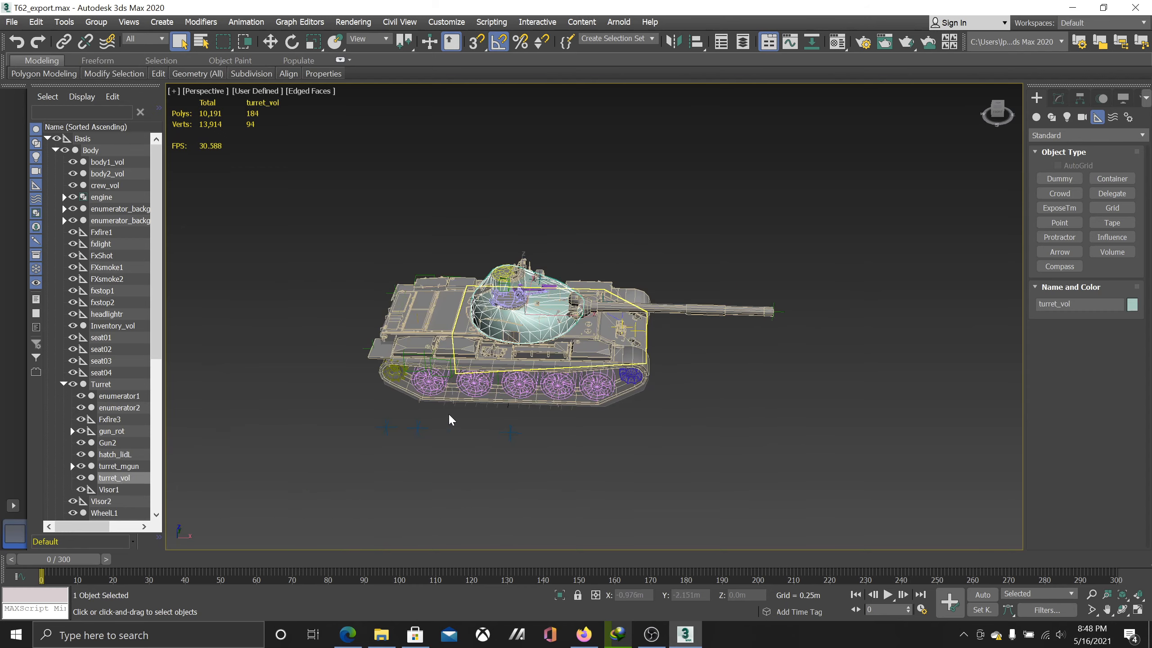
pyautogui.moveTo(507, 419); pyautogui.dragTo(494, 373, button='middle')
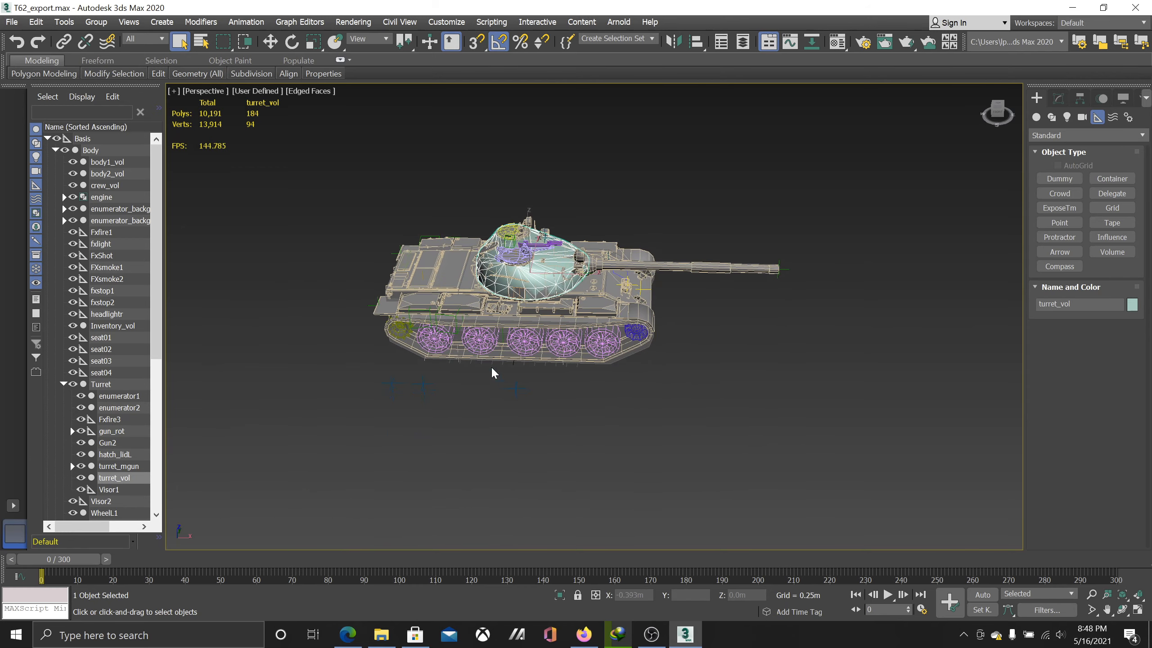
pyautogui.scroll(2, 620, 401)
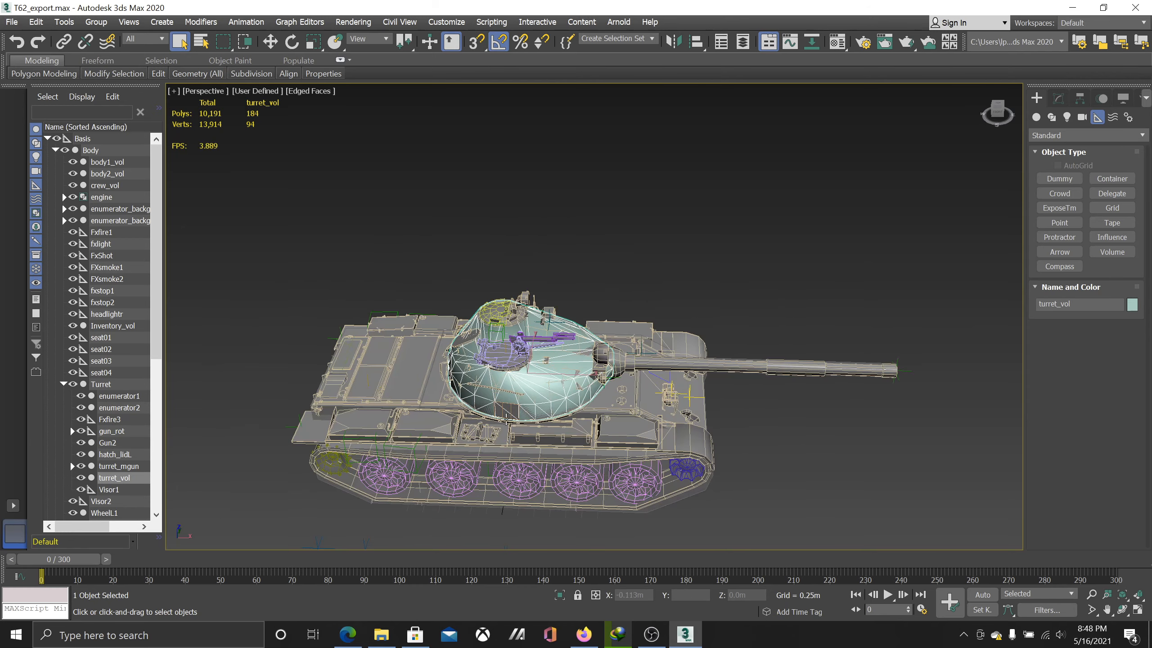
pyautogui.scroll(5, 489, 370)
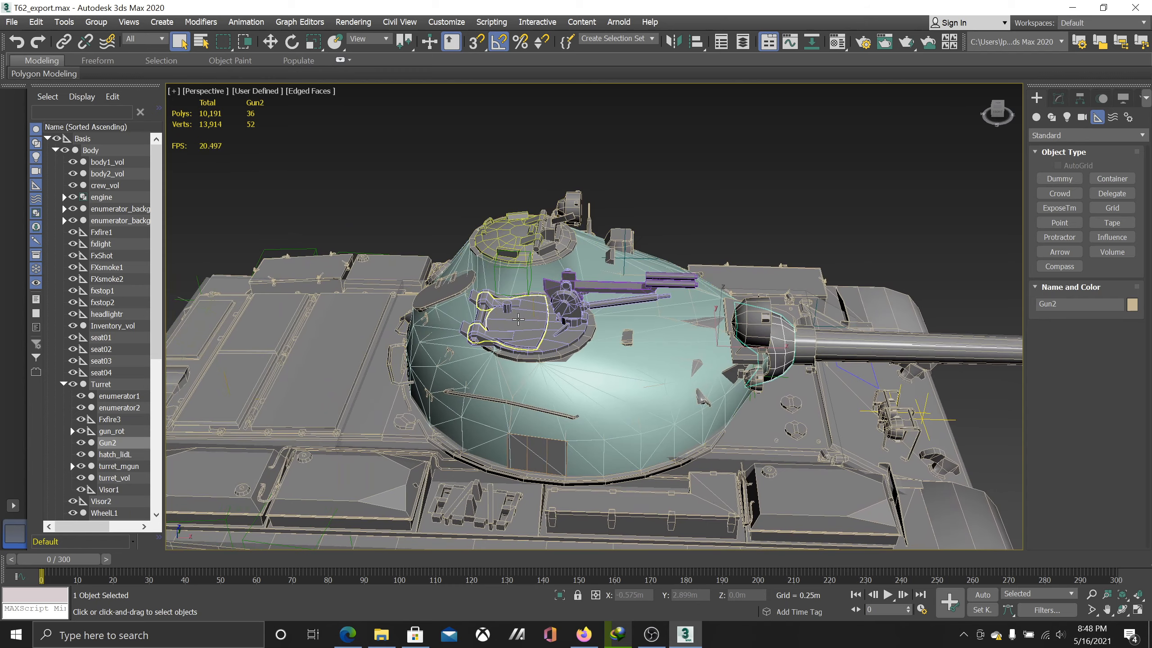
# Step: Select the turret_mgun object and the mgun_rot machine gun mounted on it for inspection
pyautogui.click(562, 330)
pyautogui.scroll(2, 562, 330)
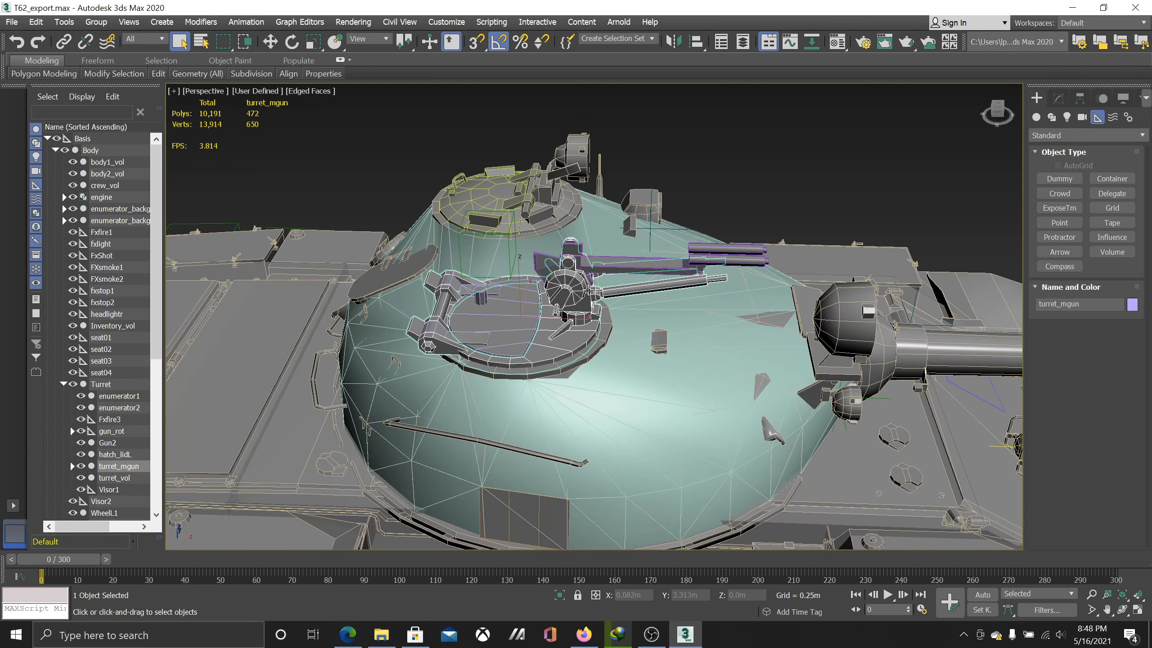
pyautogui.click(609, 261)
pyautogui.moveTo(689, 320); pyautogui.dragTo(592, 349, button='middle')
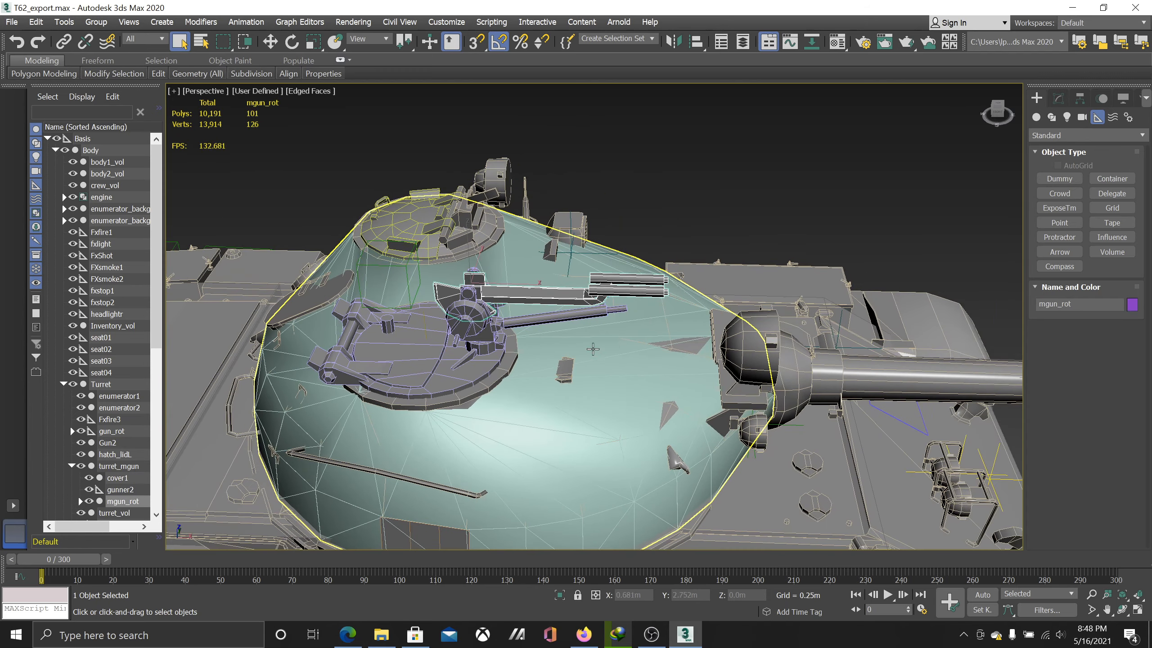
# Step: Test the pivot of turret_mgun by rotating it with its children, and undo the rotation
pyautogui.click(72, 467)
pyautogui.click(119, 467)
pyautogui.scroll(2, 471, 345)
pyautogui.click(291, 42)
pyautogui.moveTo(410, 443); pyautogui.dragTo(446, 427)
pyautogui.hotkey('ctrl', 'z')
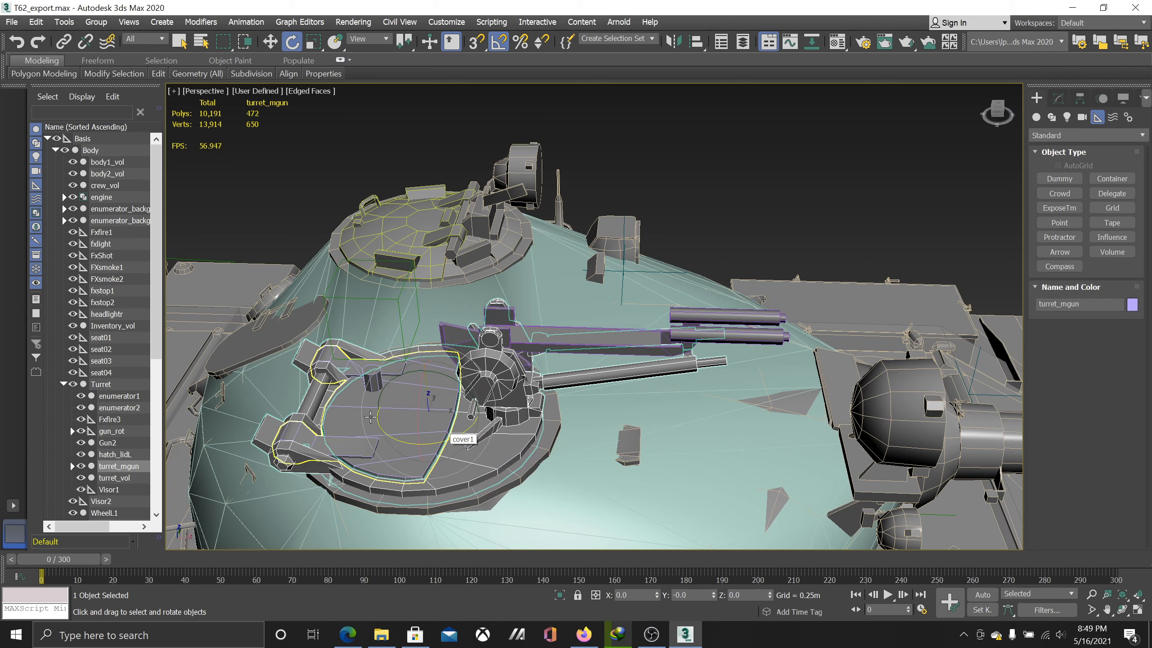
# Step: Try rotating the cover1 hatch of the machine gun ring about its hinge
pyautogui.click(360, 416)
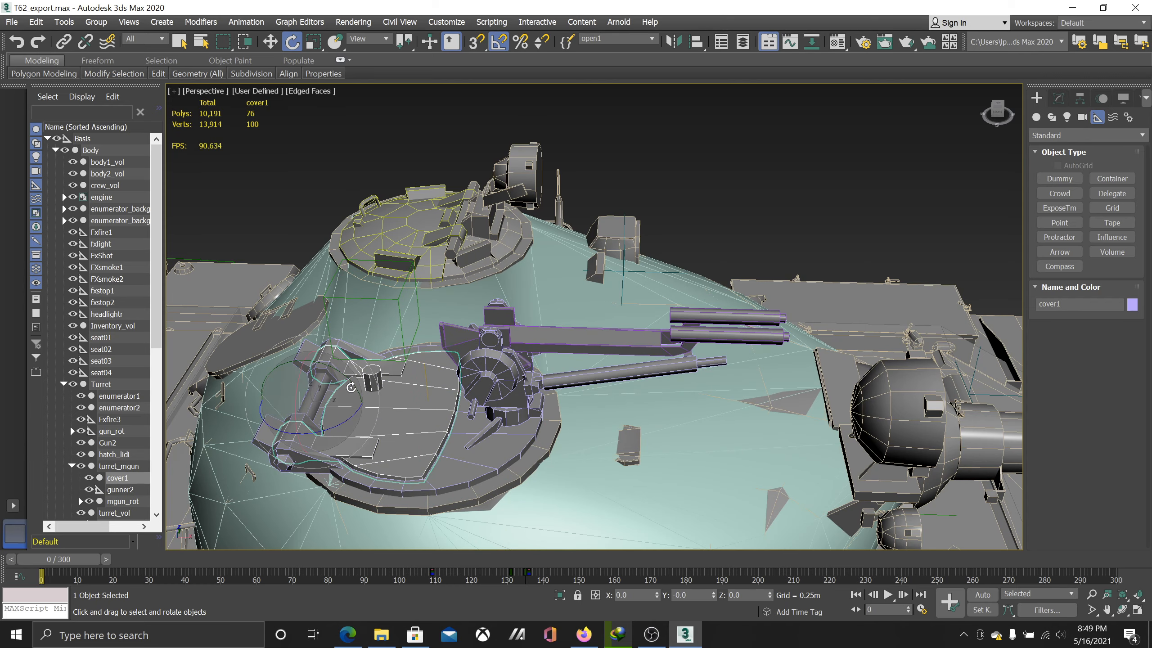
pyautogui.moveTo(351, 387)
pyautogui.mouseDown()
pyautogui.moveTo(345, 378)
pyautogui.moveTo(349, 388)
pyautogui.mouseUp()
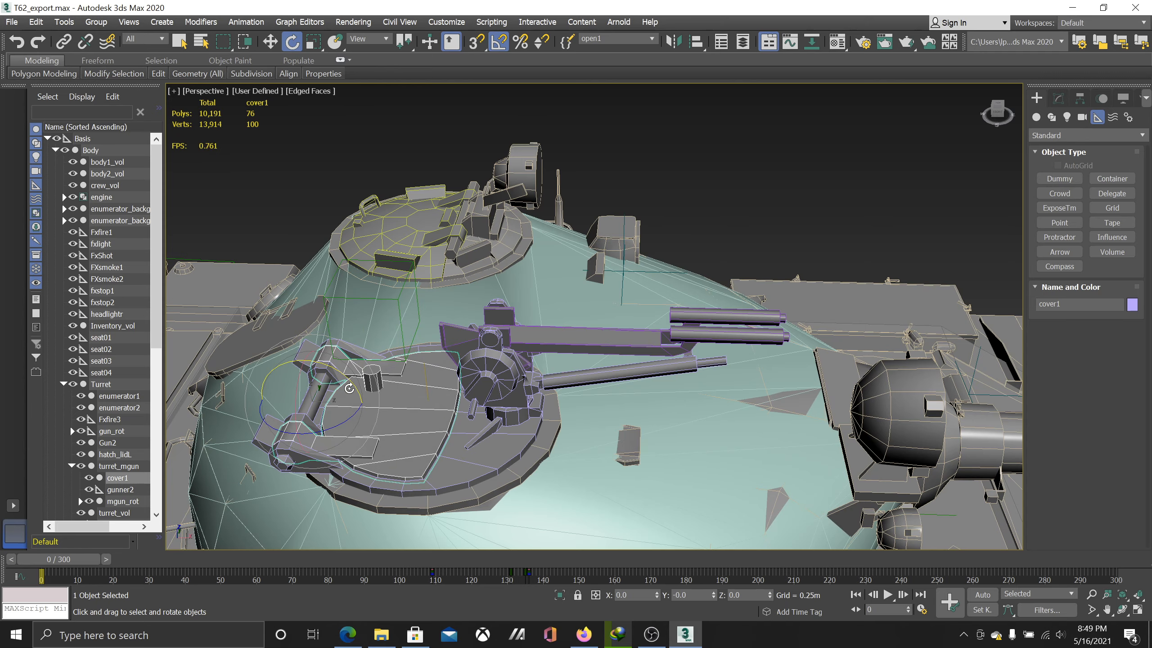
pyautogui.scroll(-5, 565, 426)
# Step: Select turret_vol, move the selection up to its parent Turret, and collapse the Turret branch
pyautogui.click(565, 426)
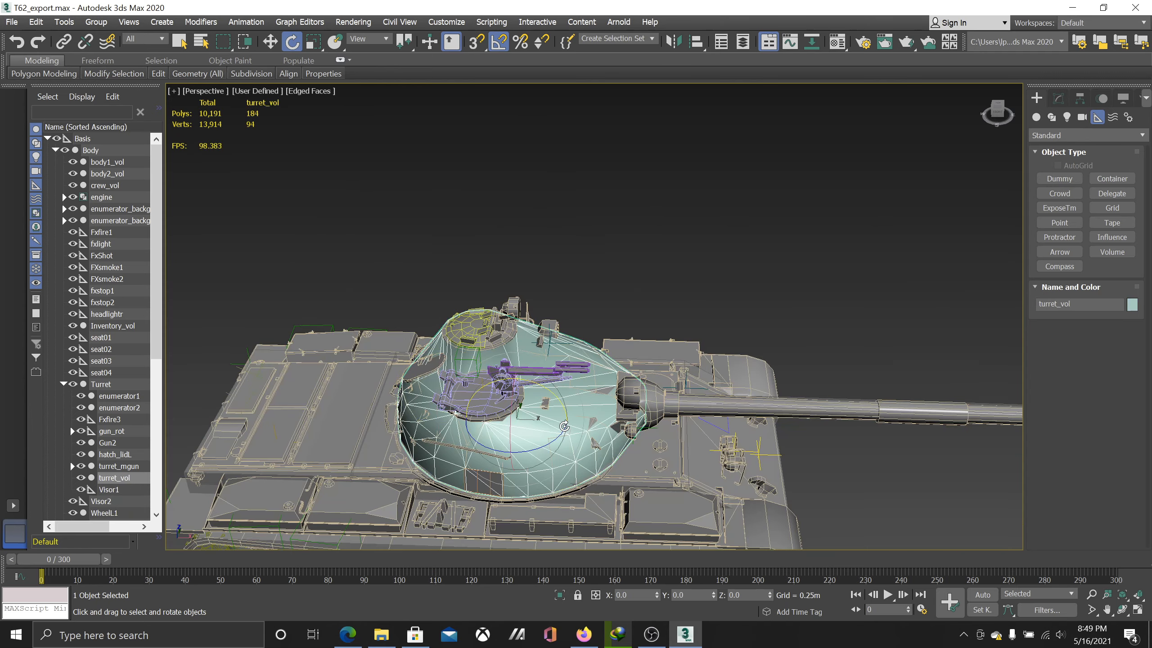
pyautogui.scroll(2, 567, 394)
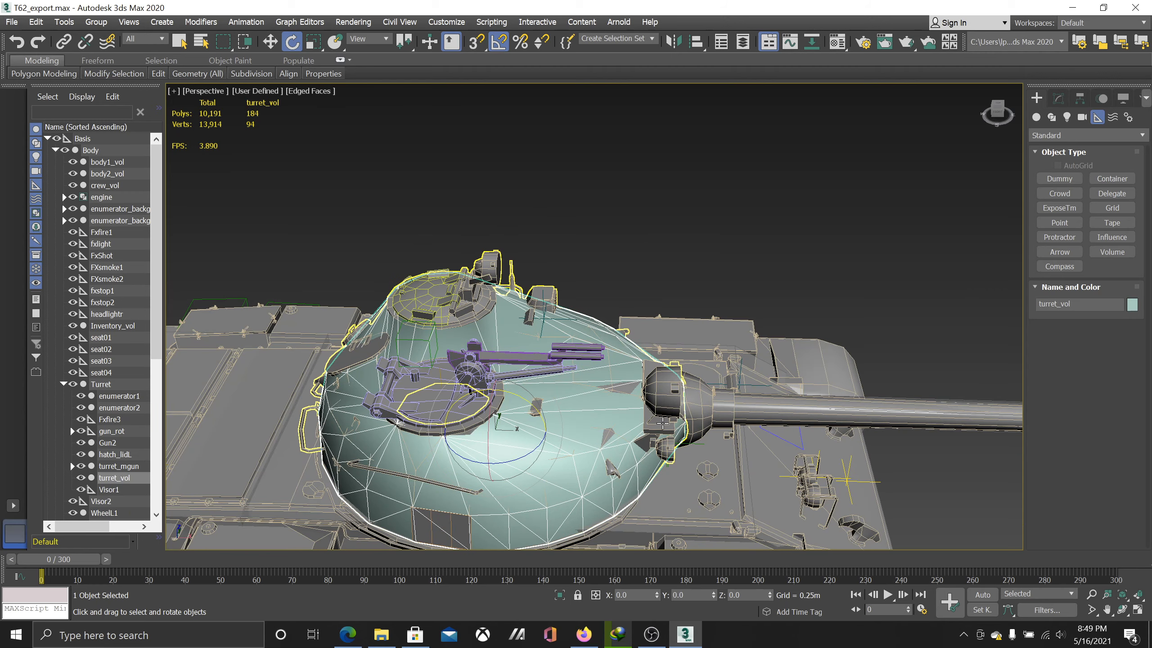
pyautogui.press('pageup')
pyautogui.click(63, 383)
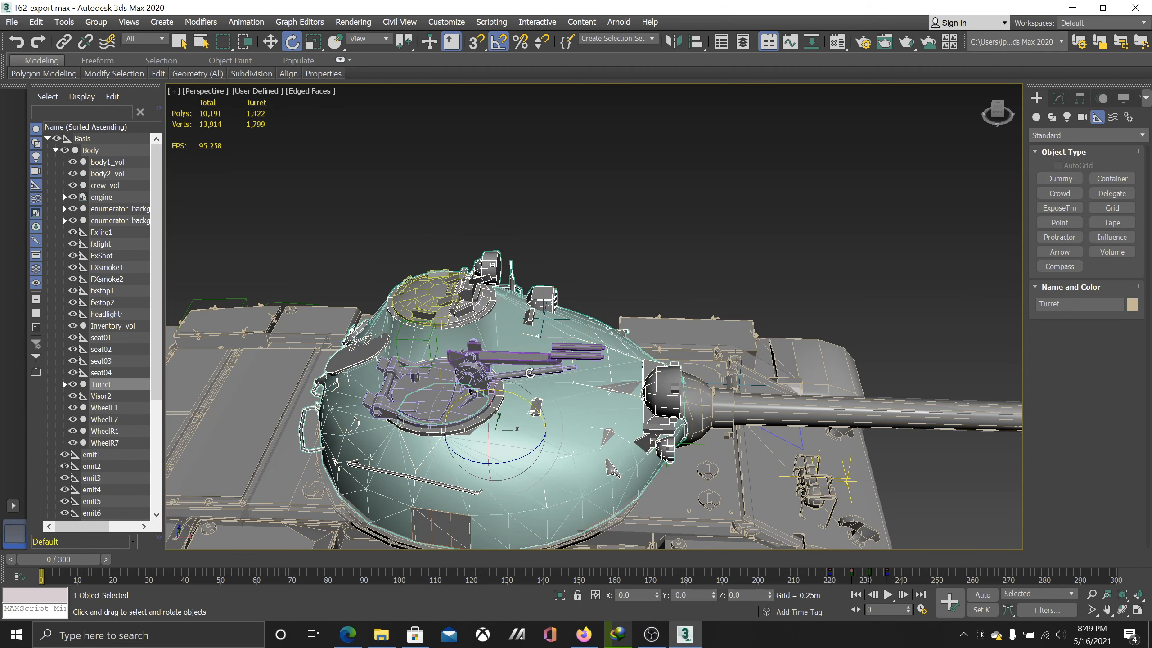
pyautogui.scroll(2, 486, 375)
pyautogui.scroll(-2, 481, 384)
# Step: View the tank from the front and select the turret_vol volume for inspection
pyautogui.click(521, 360)
pyautogui.scroll(-4, 526, 368)
pyautogui.keyDown('alt'); pyautogui.moveTo(635, 318); pyautogui.dragTo(516, 289, button='middle'); pyautogui.keyUp('alt')
pyautogui.click(592, 262)
pyautogui.scroll(2, 574, 244)
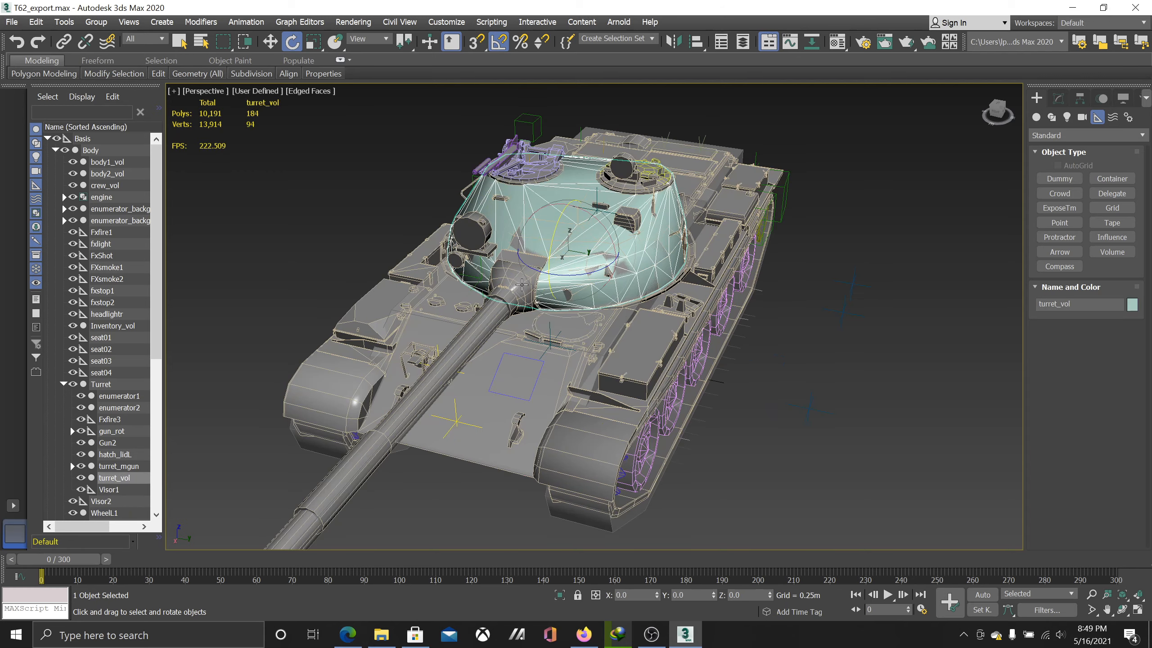
# Step: Examine the main gun barrel's gun_vol volume and the Gun2 object on the turret
pyautogui.click(493, 333)
pyautogui.click(493, 333)
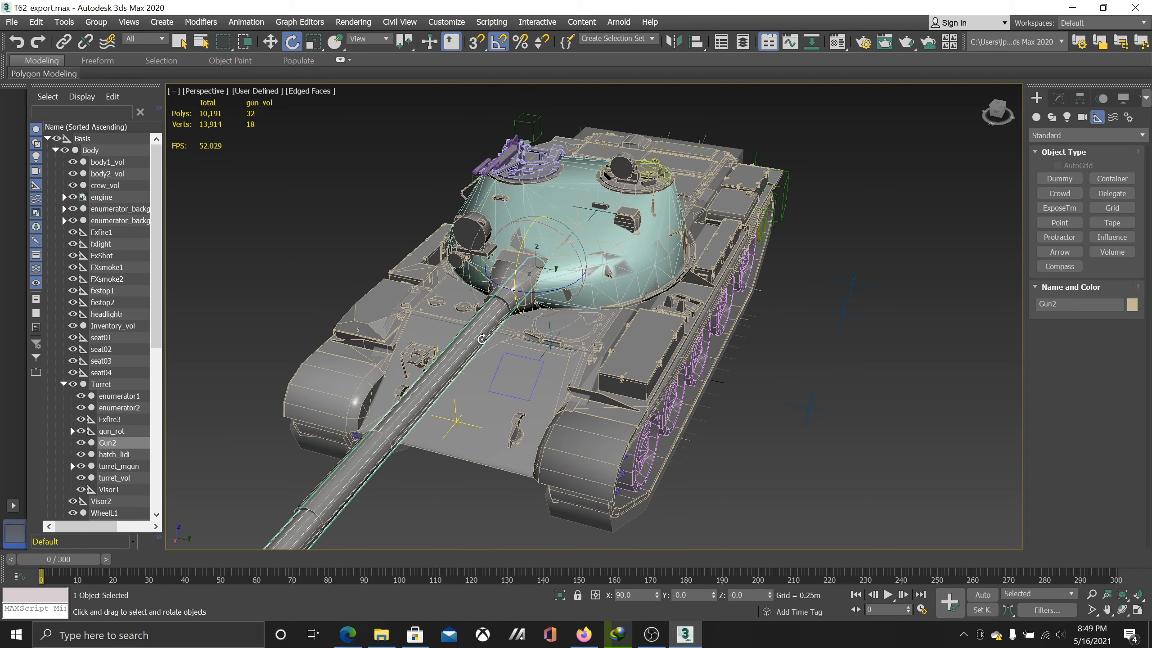
pyautogui.moveTo(493, 333); pyautogui.dragTo(556, 273, button='middle')
pyautogui.click(589, 205)
pyautogui.keyDown('alt'); pyautogui.moveTo(556, 273); pyautogui.dragTo(494, 317, button='middle'); pyautogui.keyUp('alt')
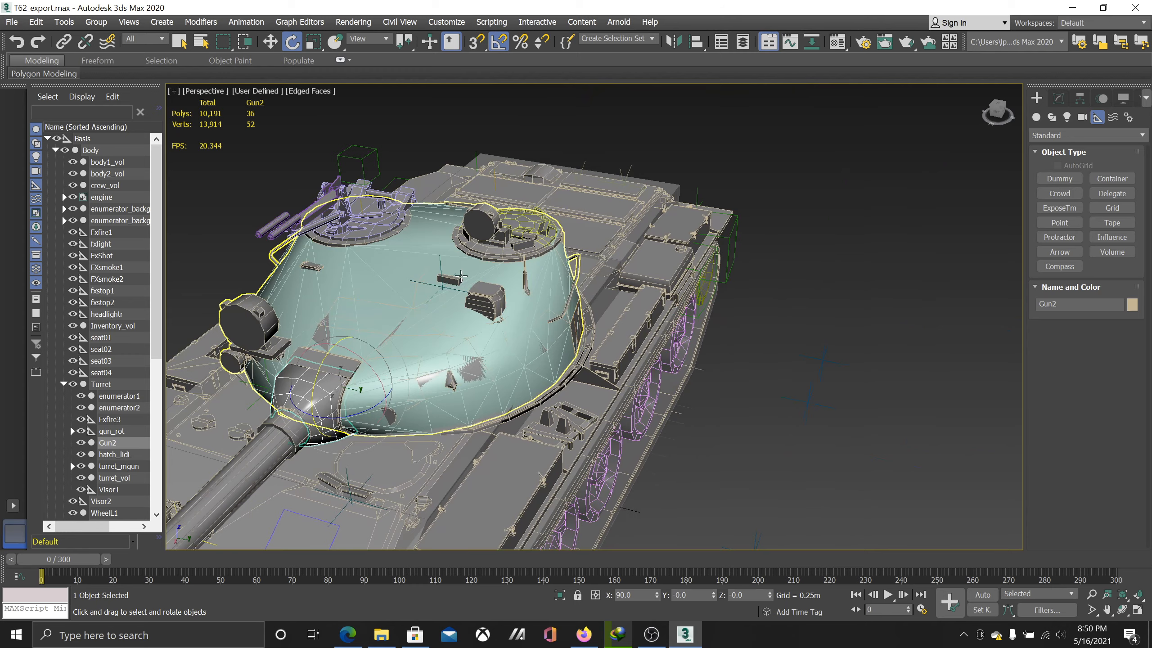
# Step: Select the hatch_lidL hatch on the turret for inspection and clear the selection
pyautogui.moveTo(687, 410)
pyautogui.keyDown('alt'); pyautogui.mouseDown(button='middle')
pyautogui.moveTo(707, 345)
pyautogui.moveTo(651, 294)
pyautogui.moveTo(725, 332)
pyautogui.mouseUp(button='middle'); pyautogui.keyUp('alt')
pyautogui.click(653, 262)
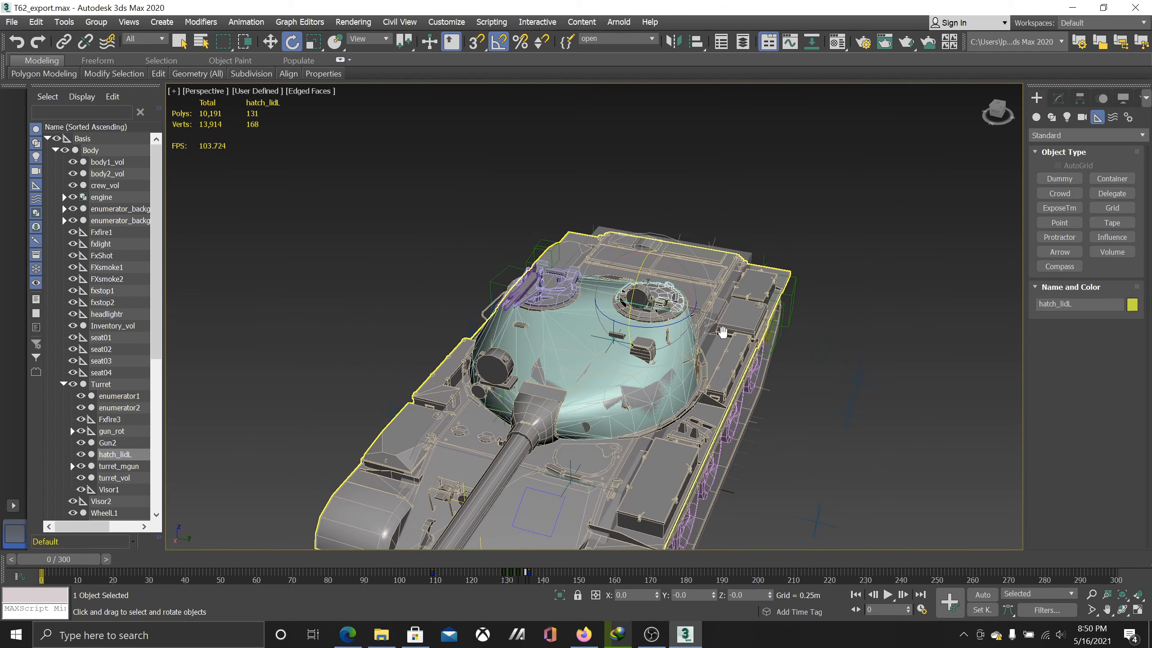
pyautogui.scroll(-4, 612, 342)
pyautogui.moveTo(612, 343); pyautogui.dragTo(652, 235, button='middle')
pyautogui.click(720, 147)
pyautogui.moveTo(744, 245)
pyautogui.mouseDown(button='middle')
pyautogui.moveTo(637, 277)
pyautogui.moveTo(669, 285)
pyautogui.mouseUp(button='middle')
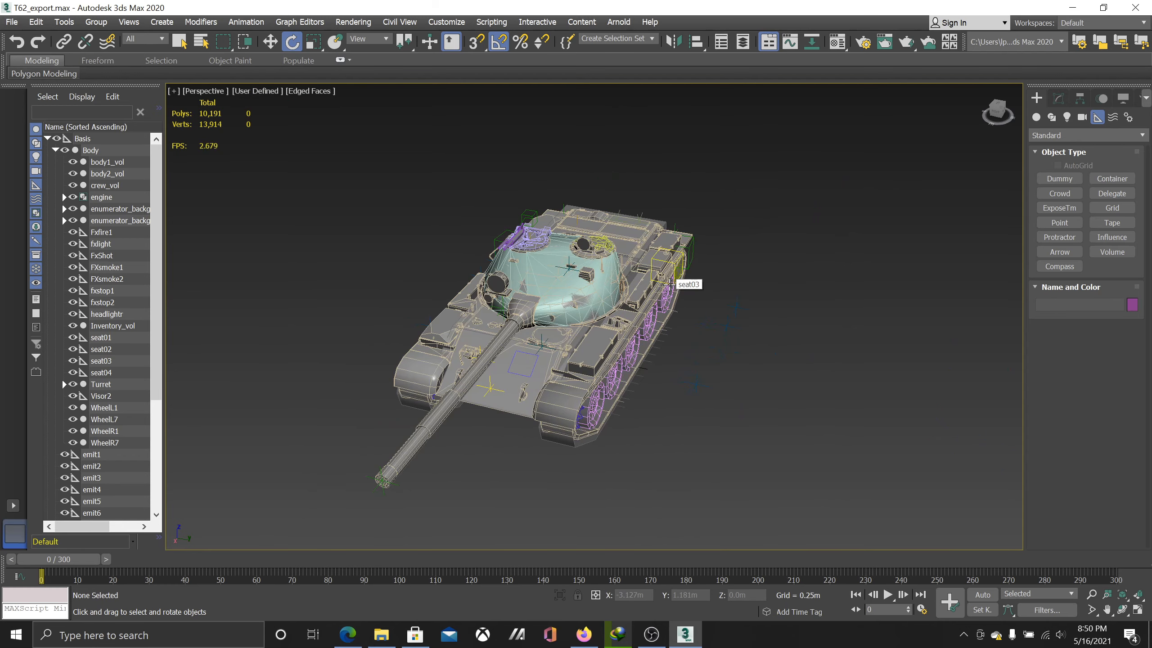